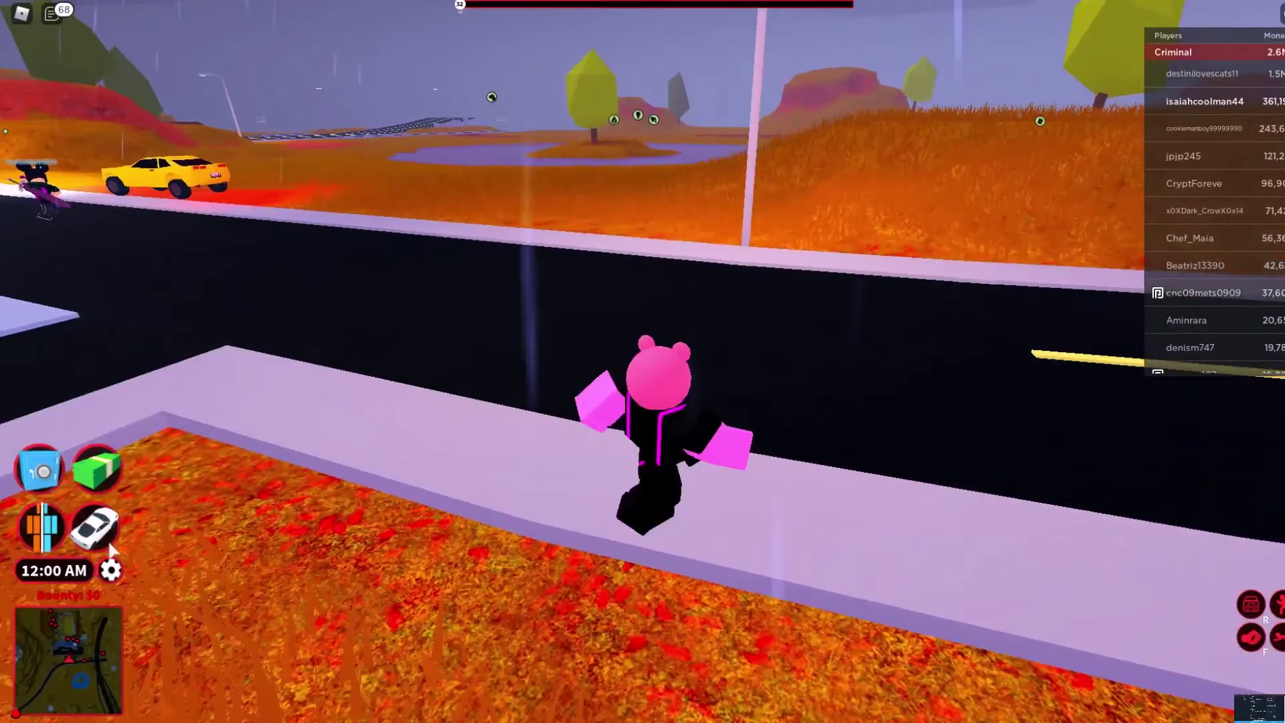
Spawn a sports car from the vehicle list and drive it down the road, steering right then left.
click(93, 524)
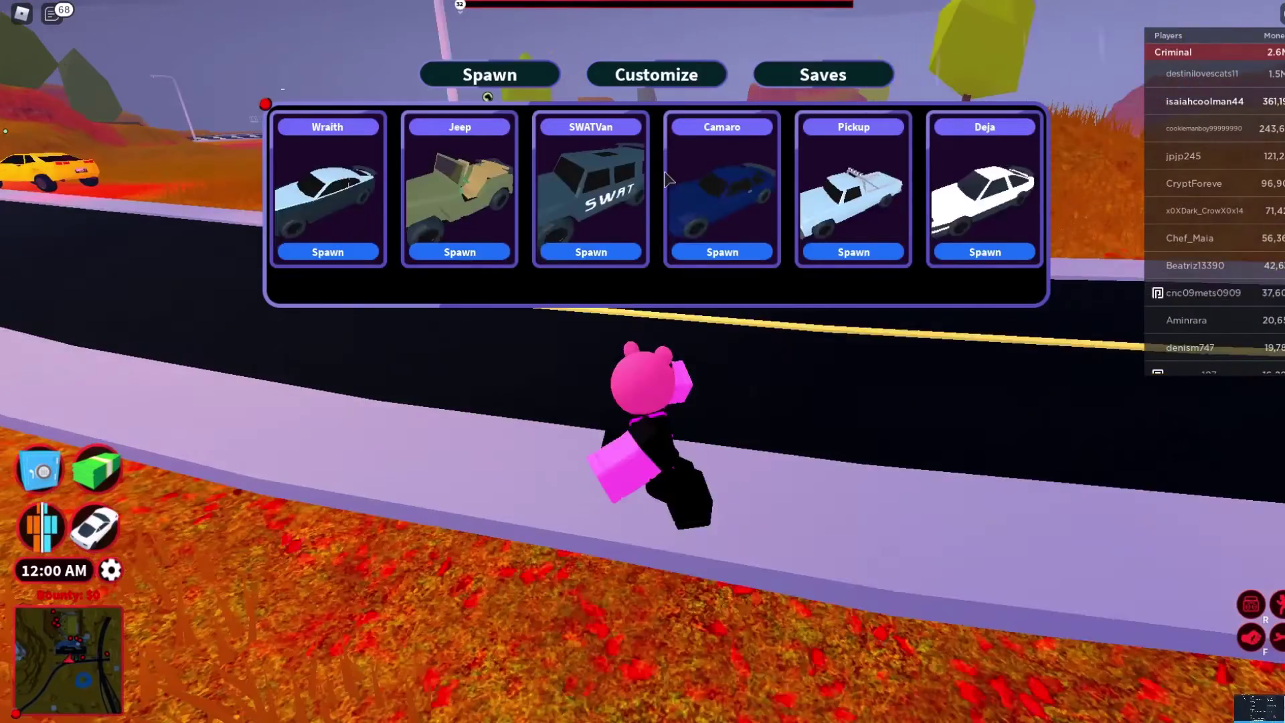
scroll(668, 179, down, 1)
scroll(661, 192, down, 5)
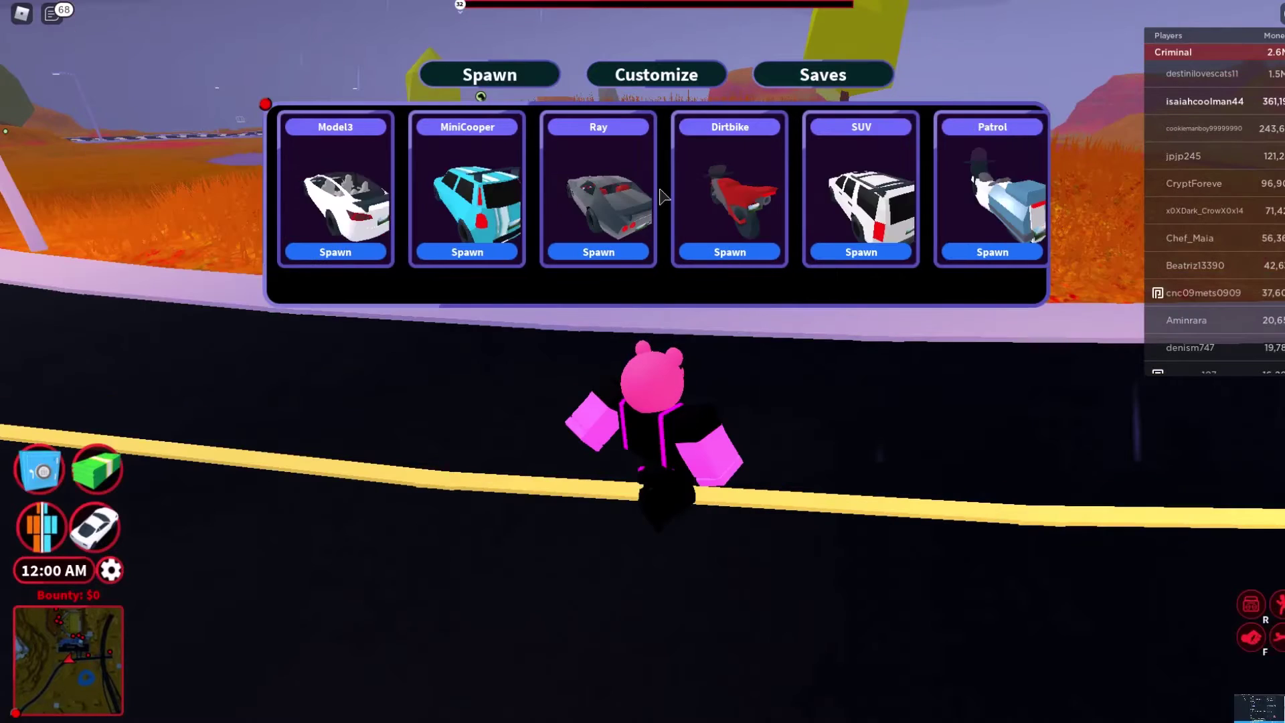
scroll(662, 195, down, 3)
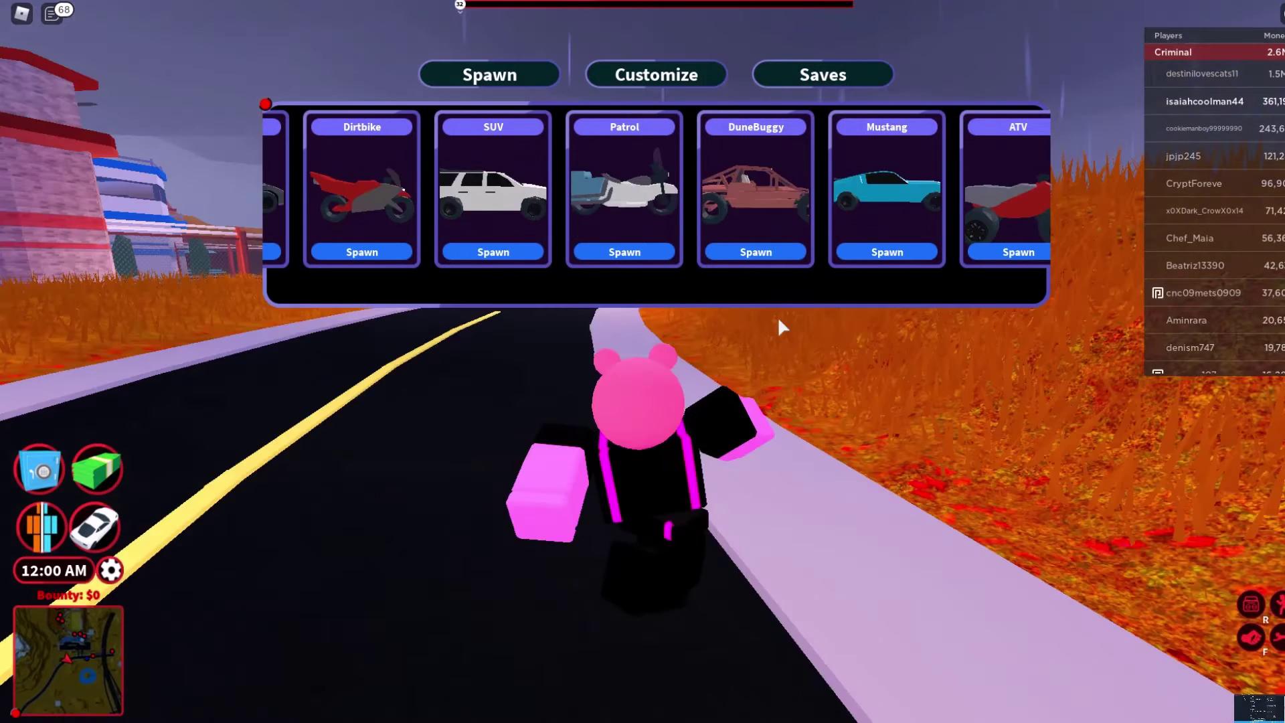
scroll(739, 263, down, 2)
scroll(739, 263, down, 3)
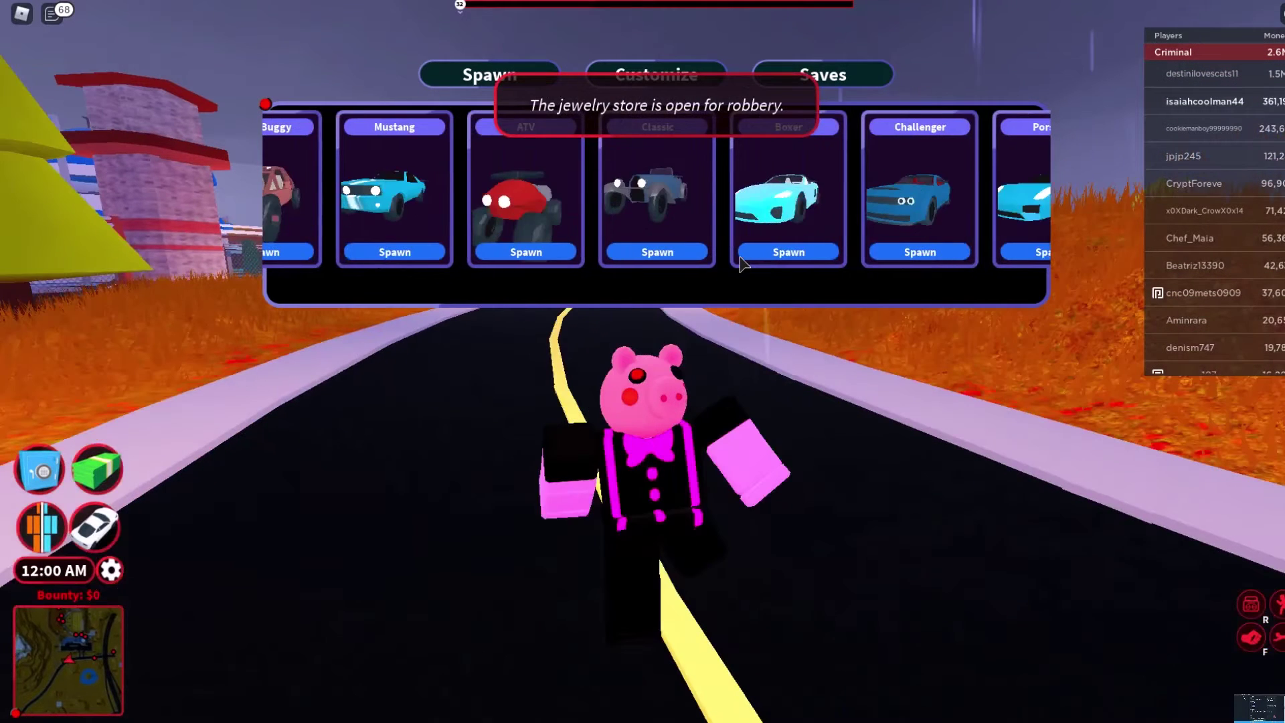
click(740, 260)
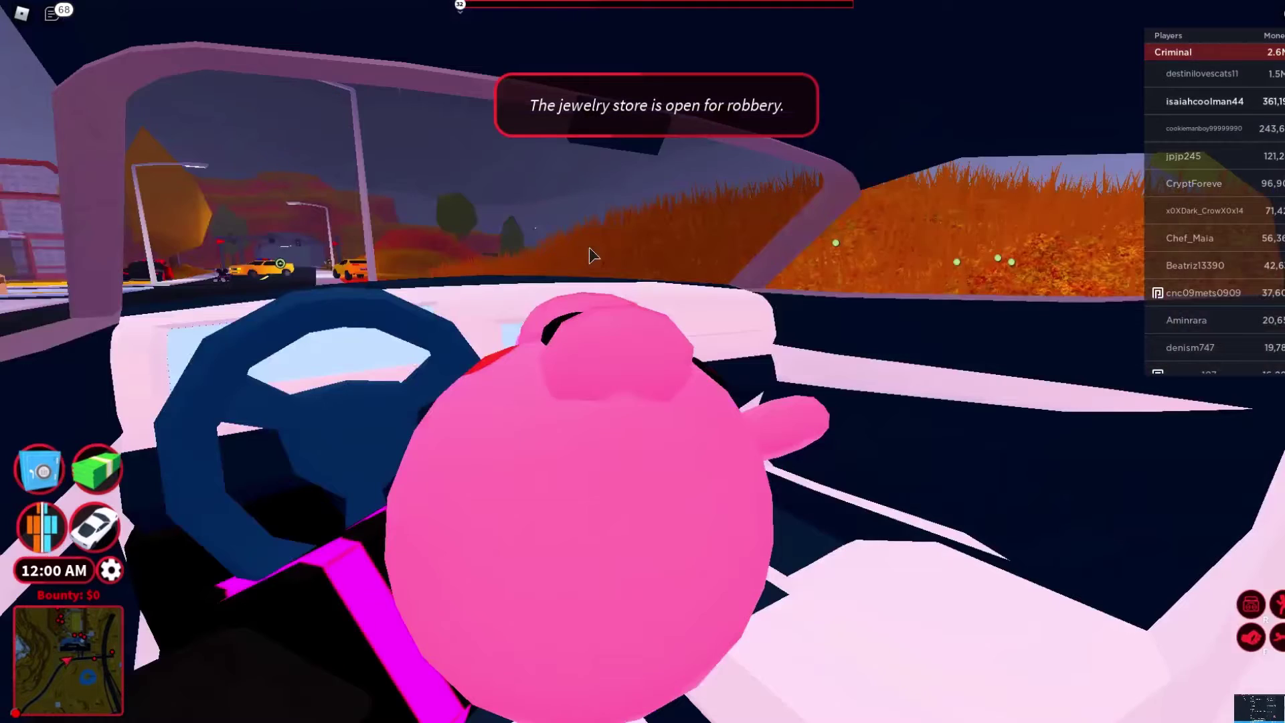
key(w)
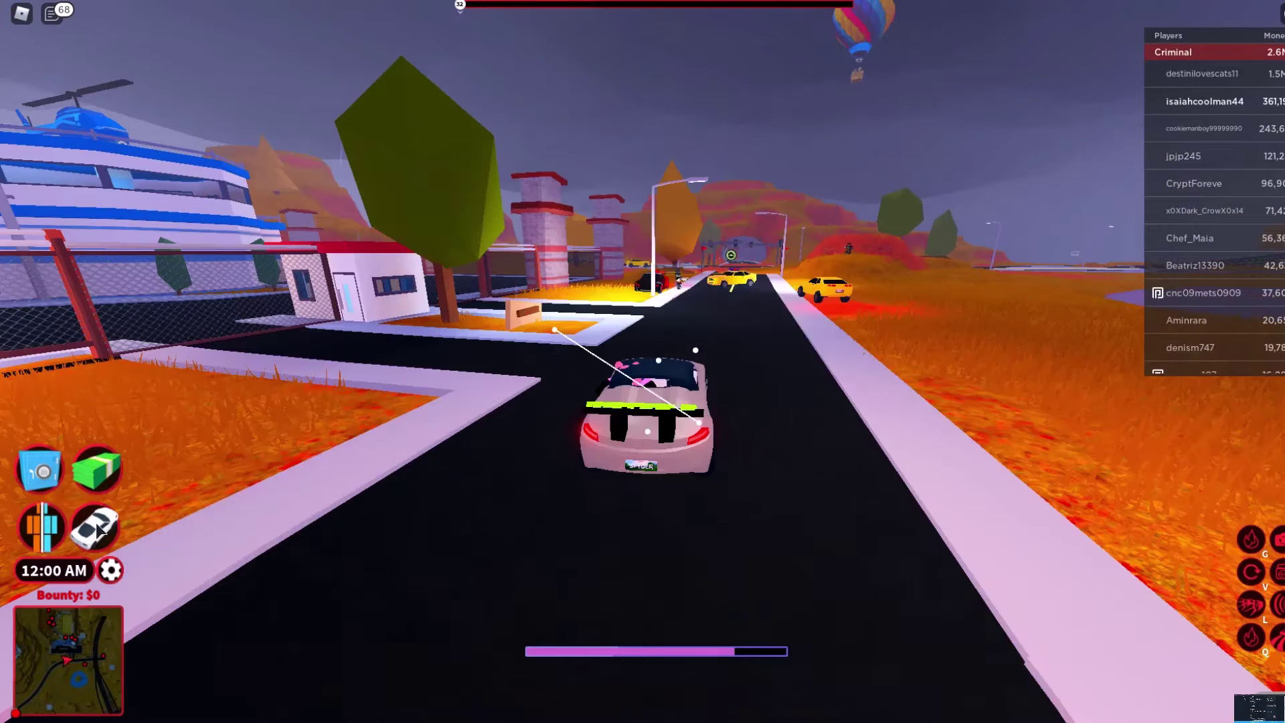
key(d)
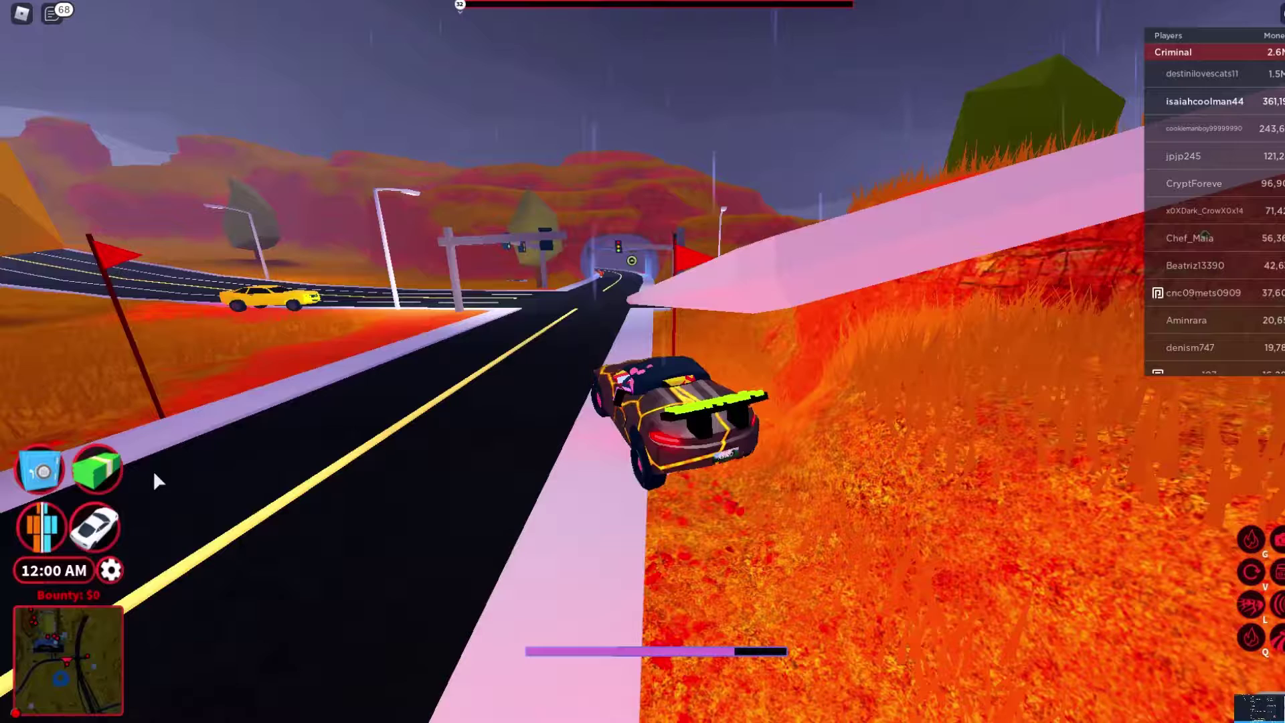
key(a)
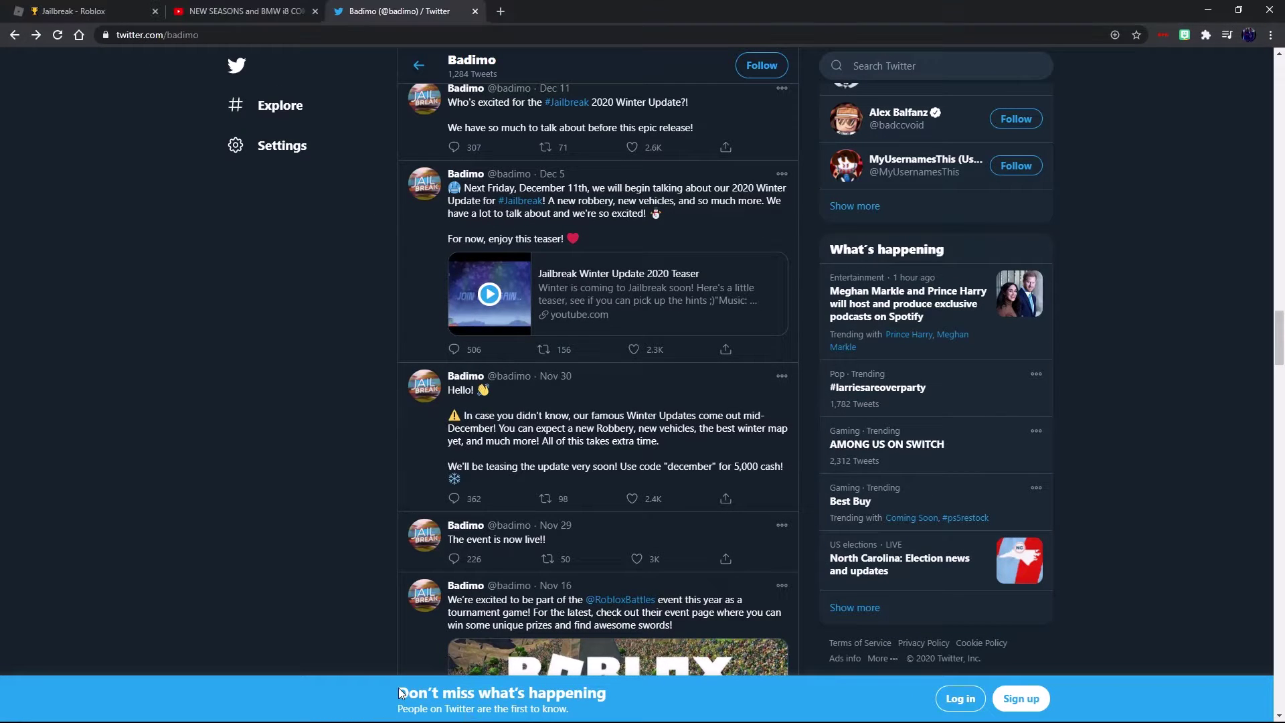
scroll(409, 182, down, 3)
scroll(533, 406, down, 2)
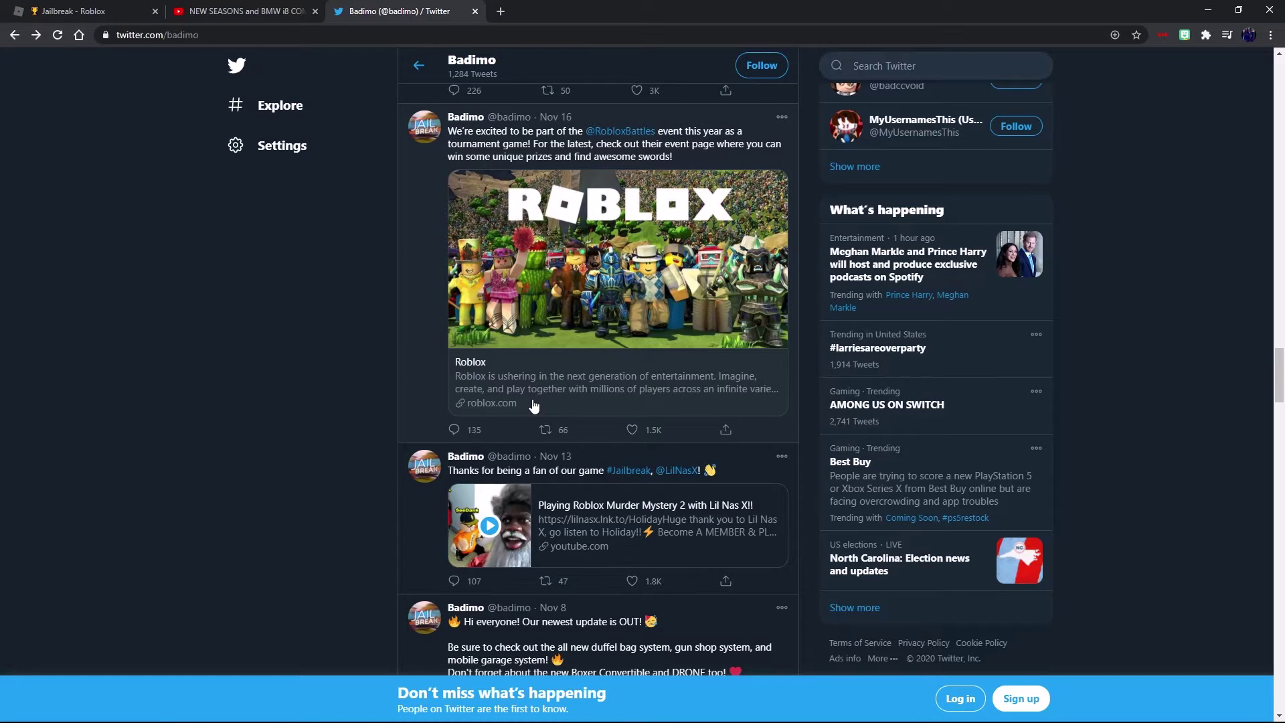
scroll(533, 406, up, 5)
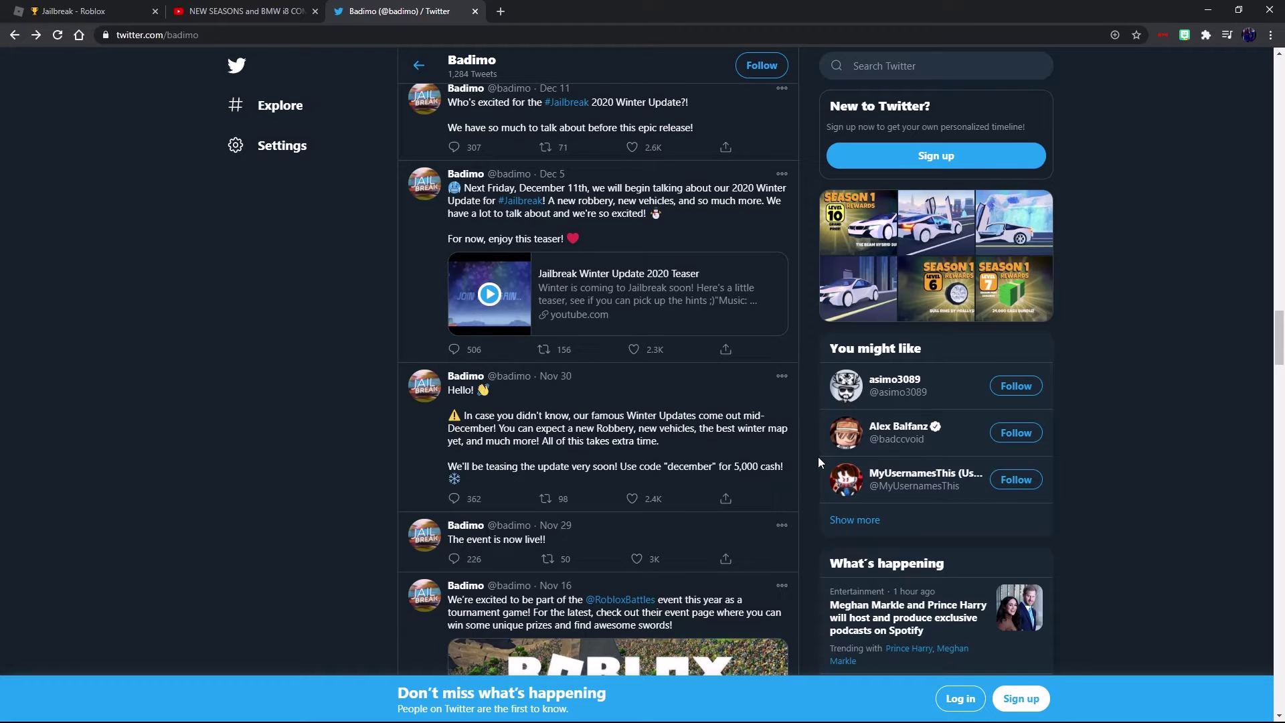
scroll(819, 429, up, 2)
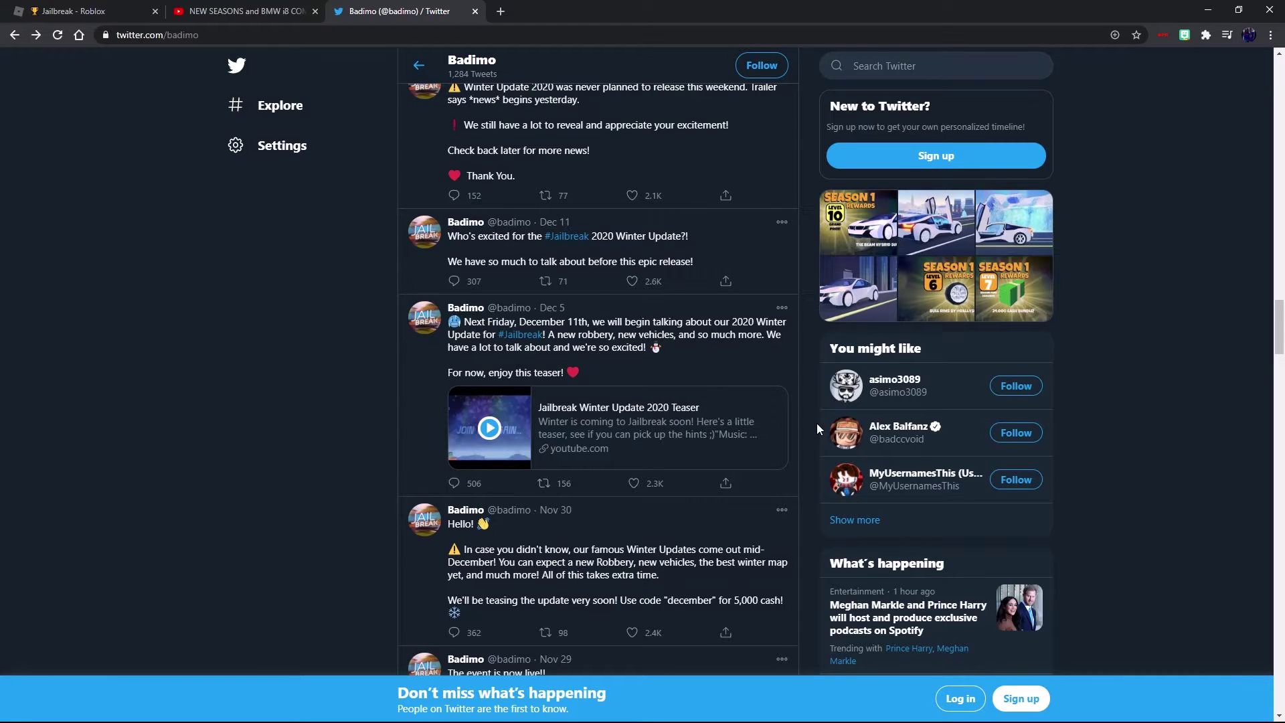
scroll(816, 423, up, 2)
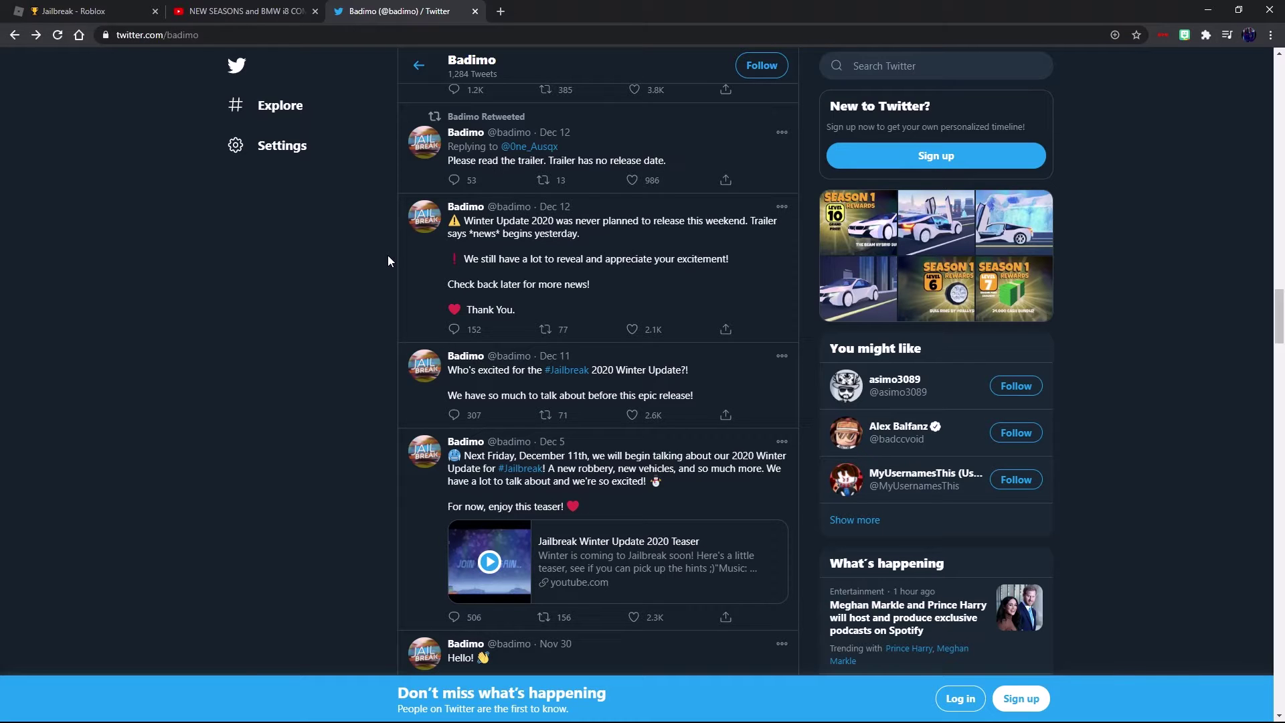
scroll(388, 260, up, 1)
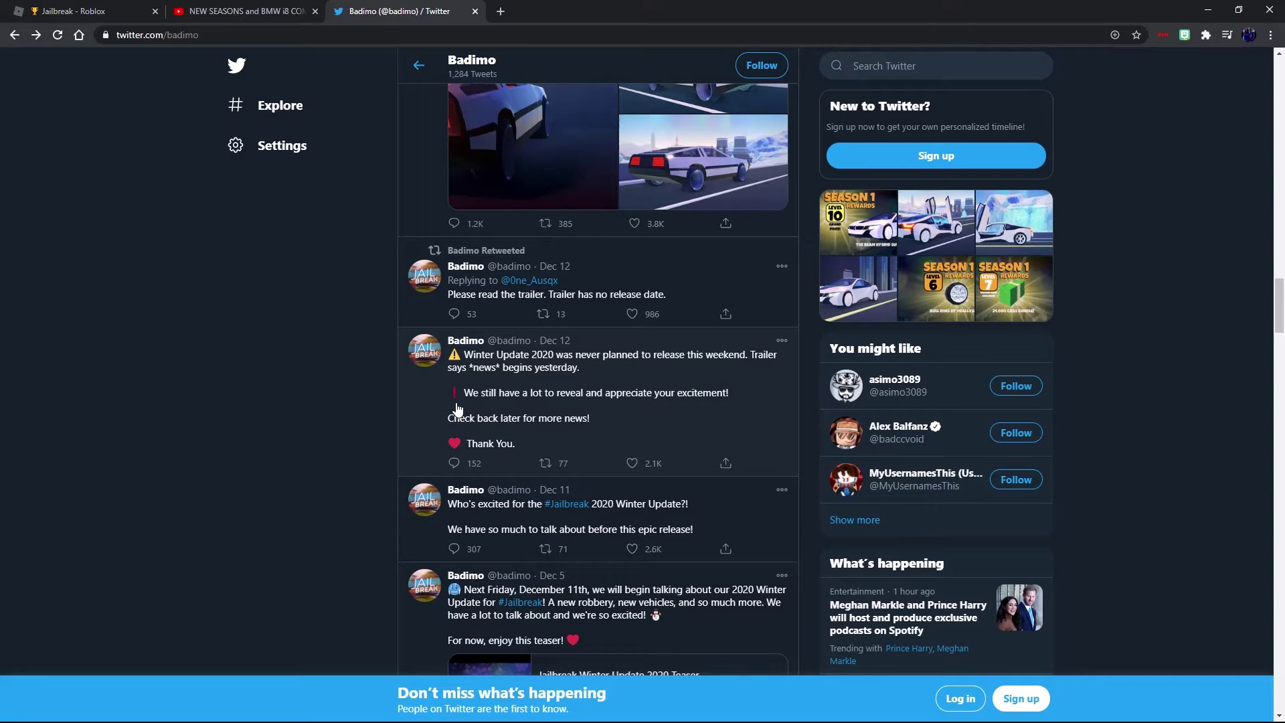
scroll(457, 408, down, 2)
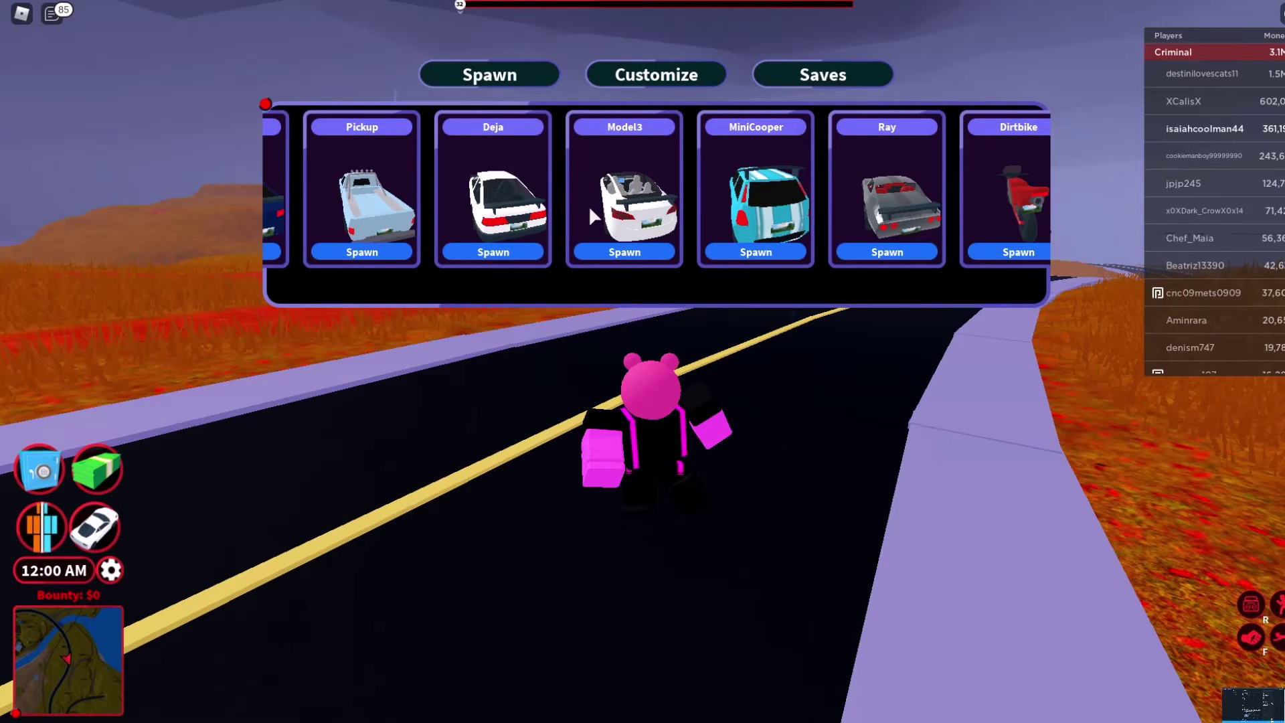
scroll(762, 201, down, 8)
scroll(762, 203, down, 2)
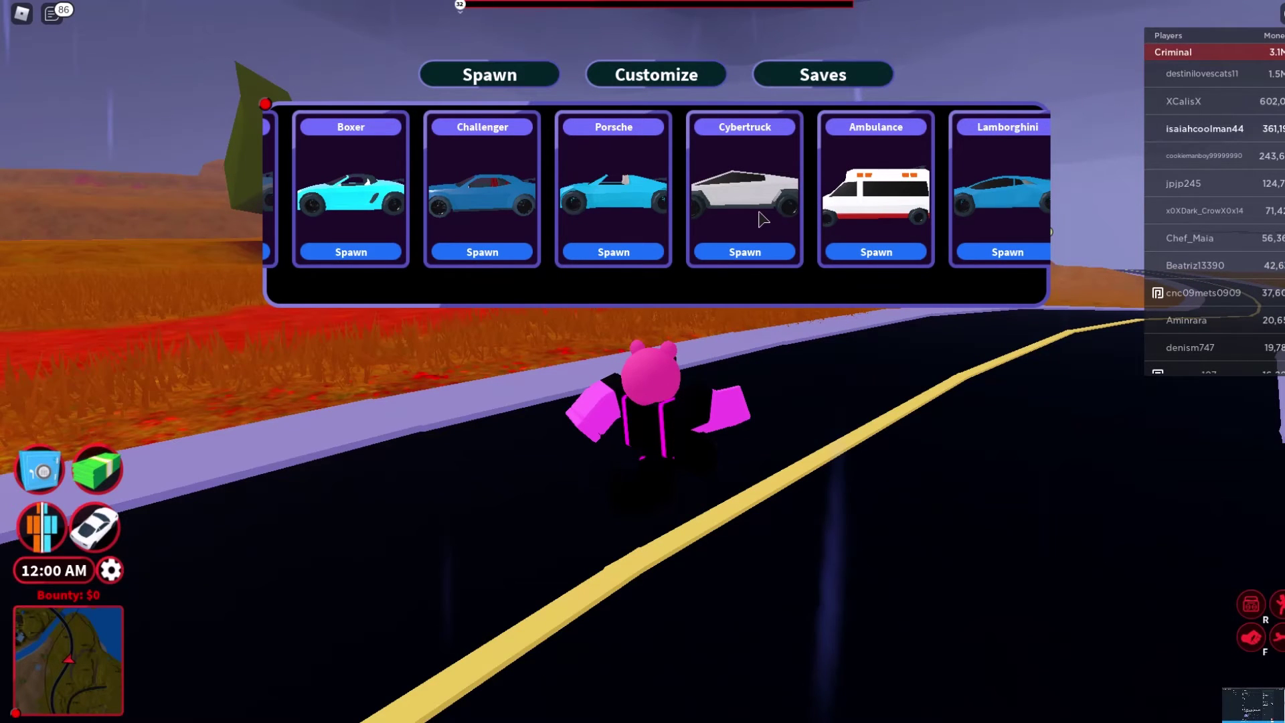
Spawn the chosen flying vehicle from the vehicle list, closing the list.
click(759, 252)
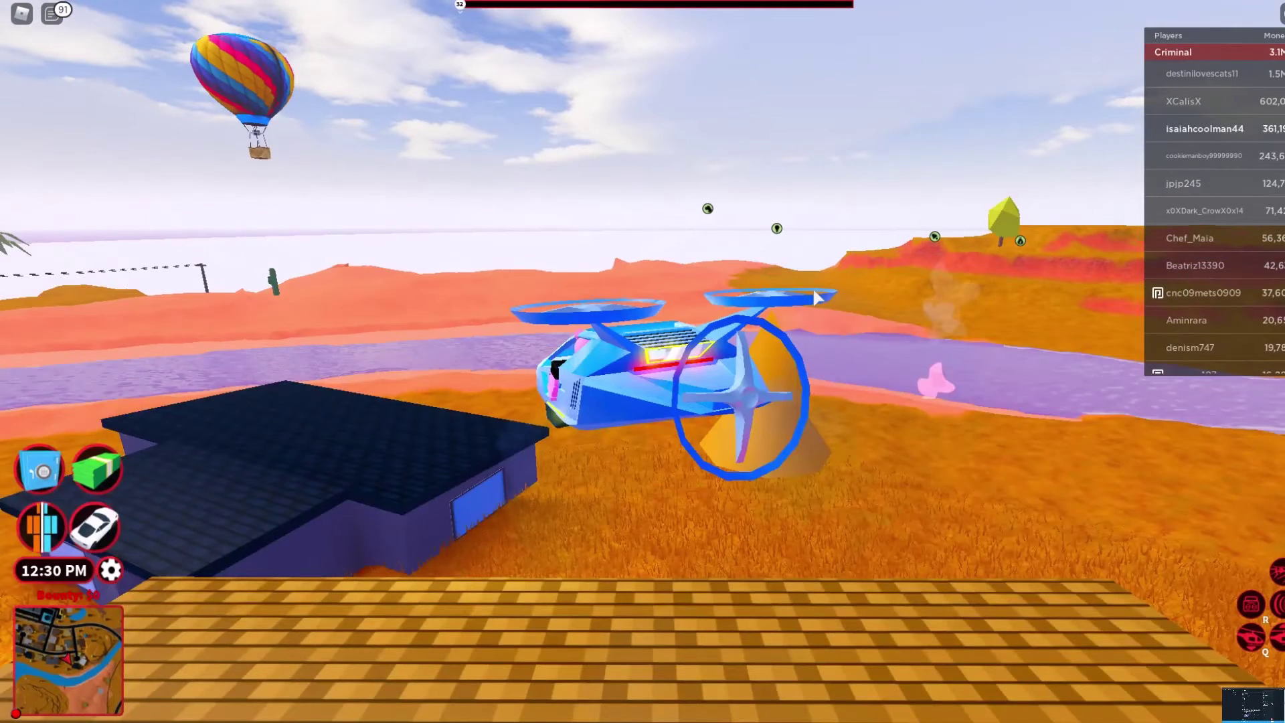
Fly the vehicle over the river and desert toward the city, then turn left over a street.
key(w)
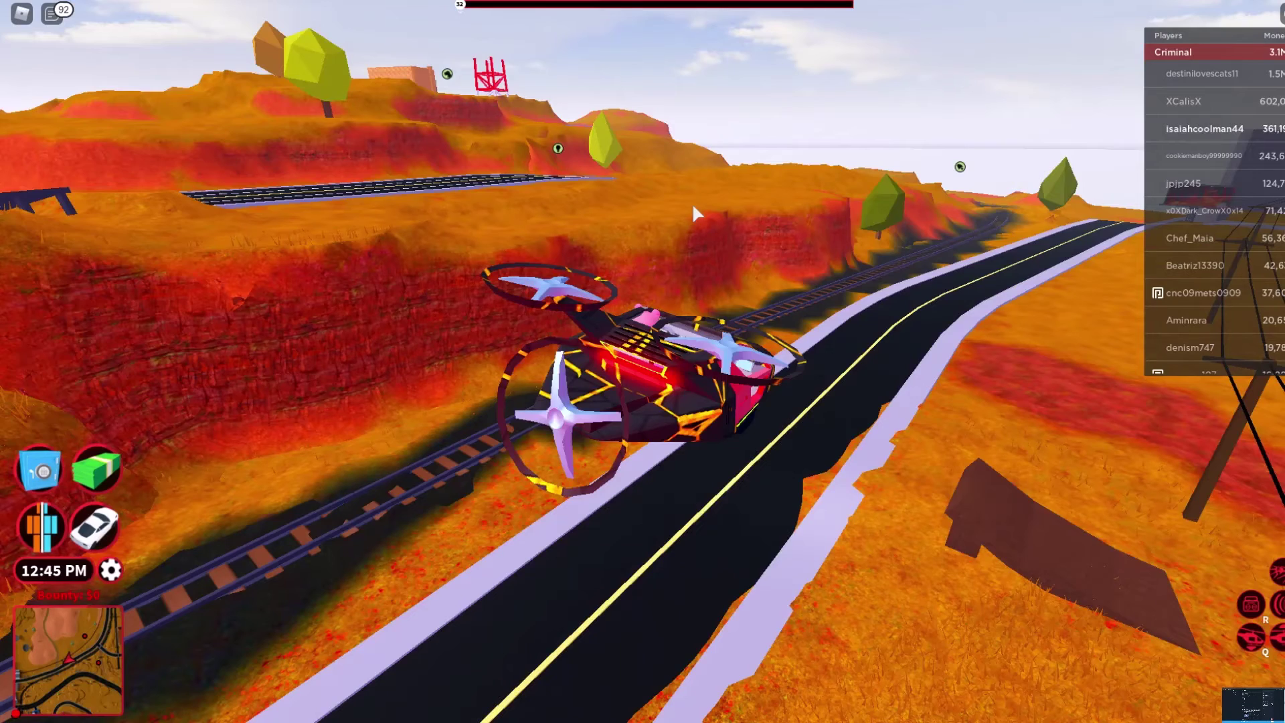
key(w)
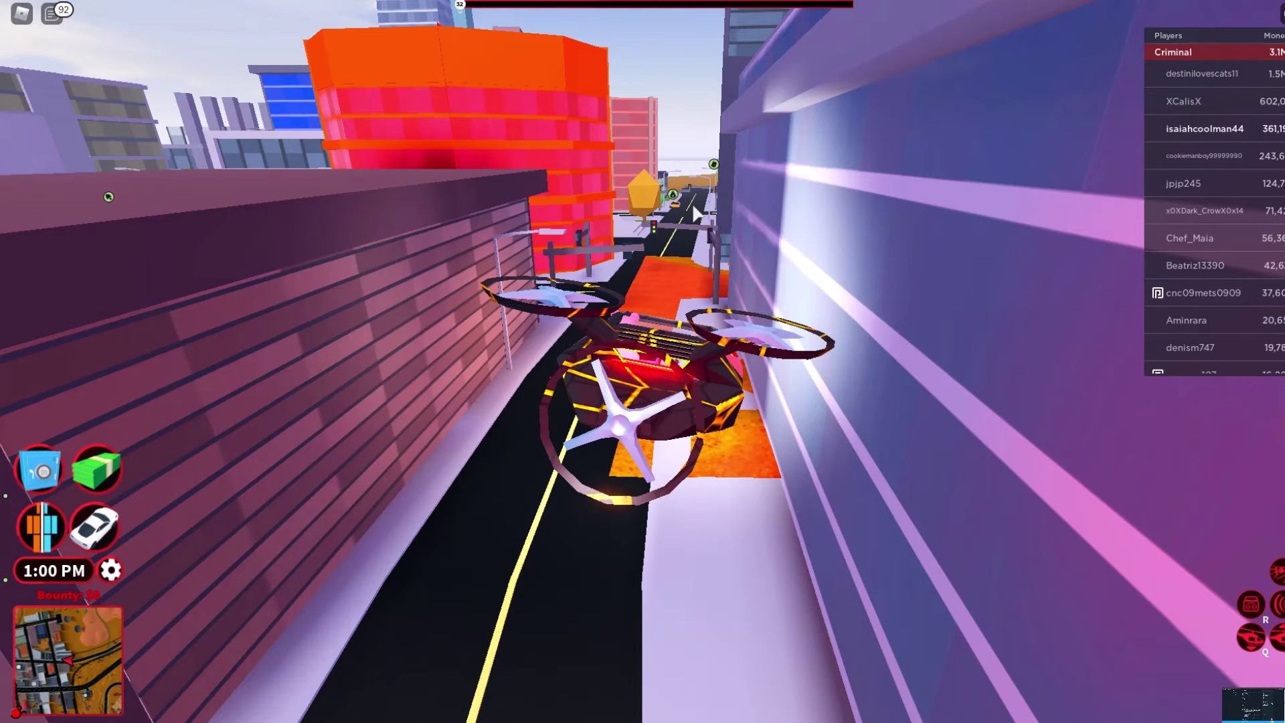
key(a)
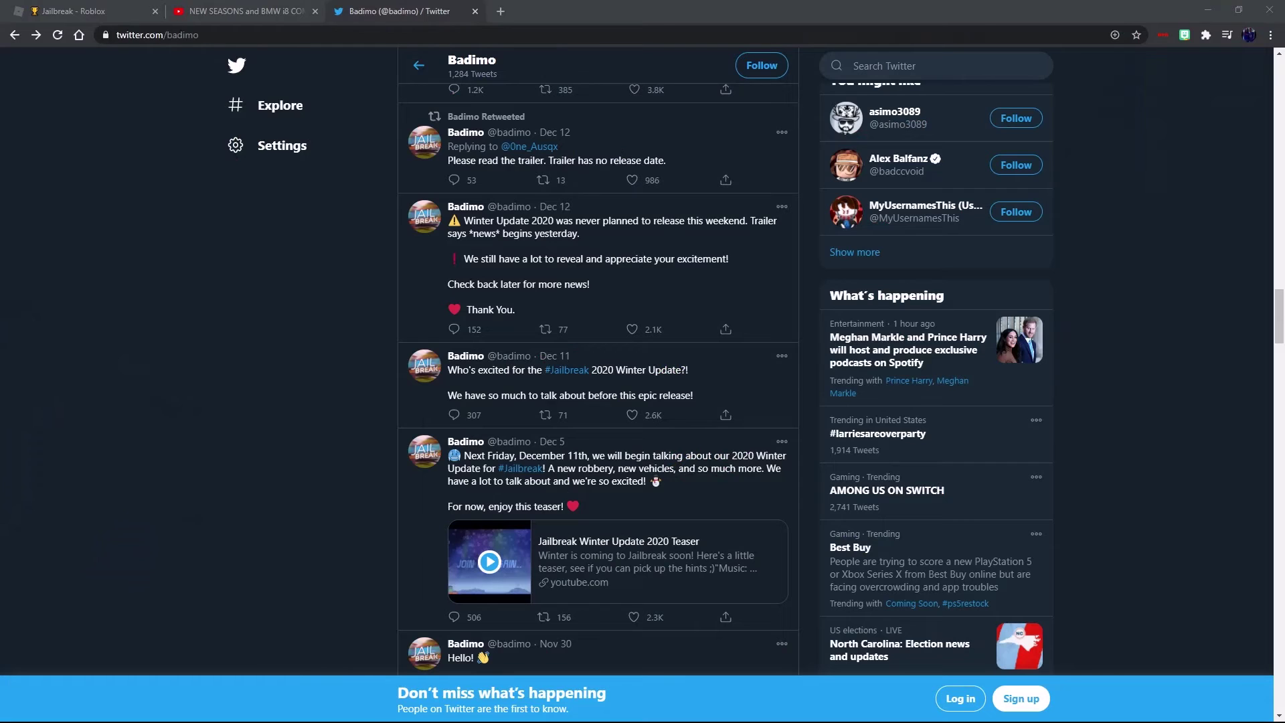
scroll(550, 413, up, 1)
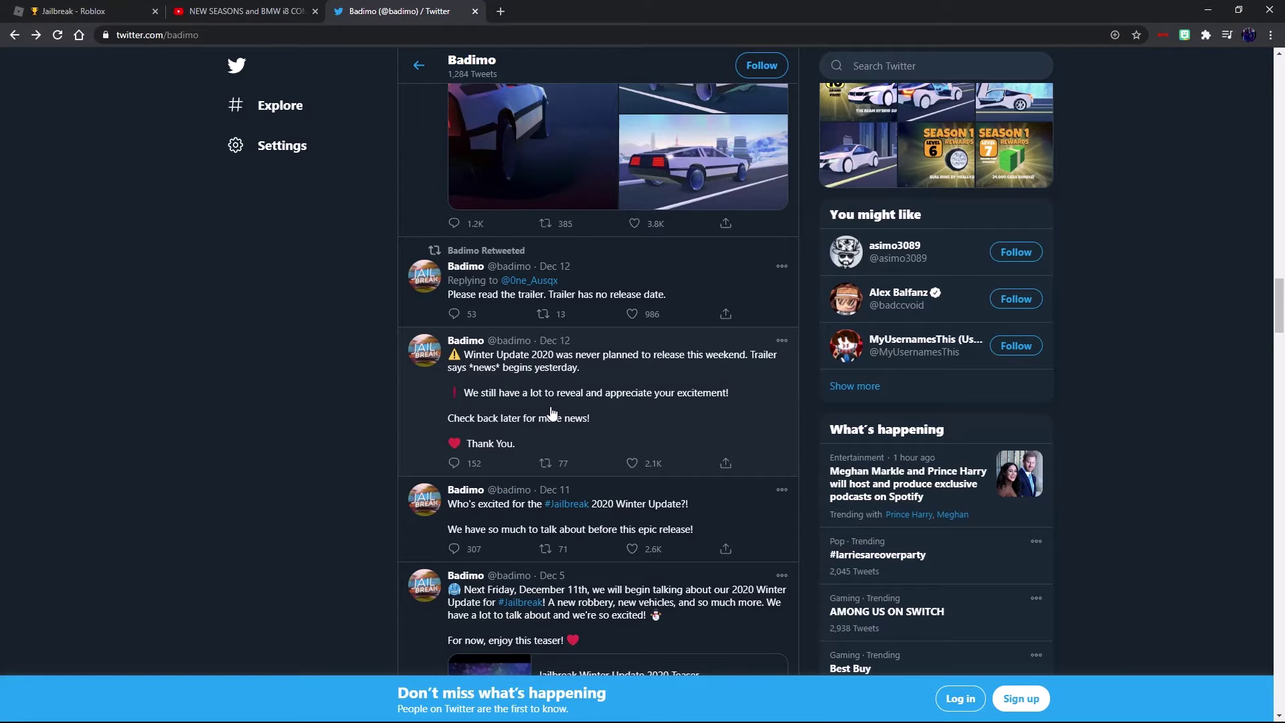
scroll(550, 412, up, 2)
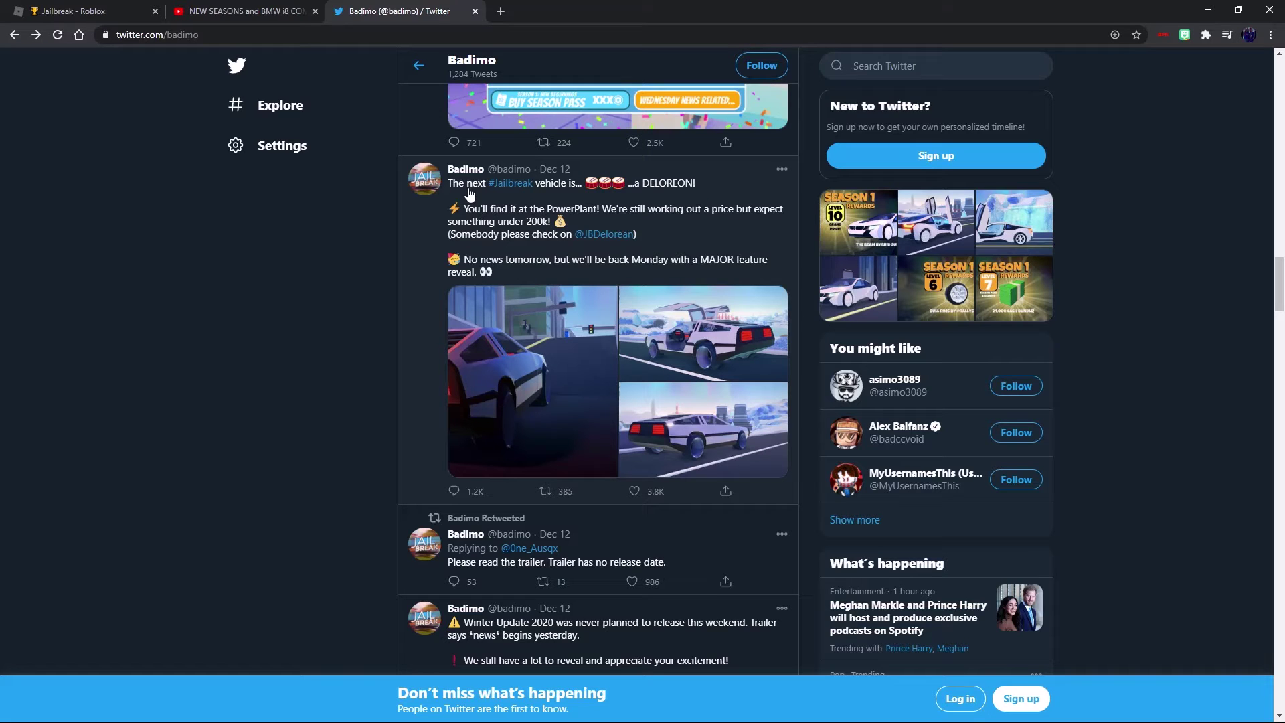
click(628, 237)
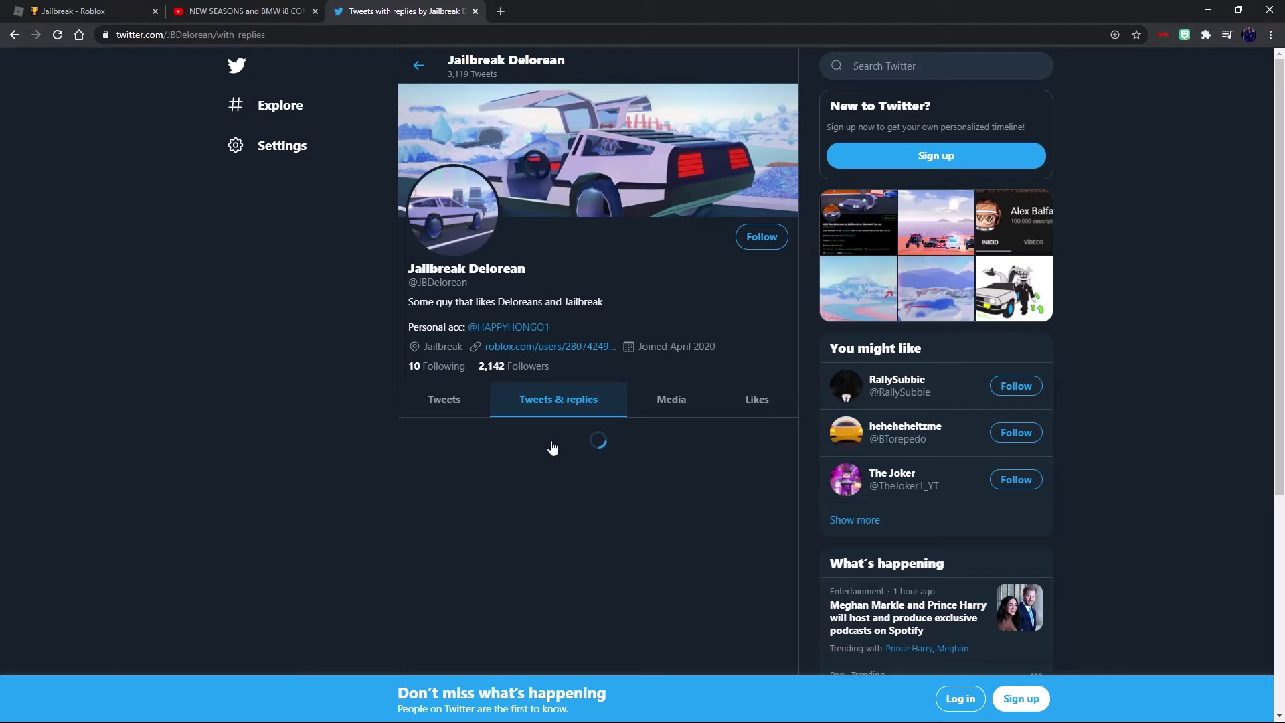
scroll(885, 350, down, 10)
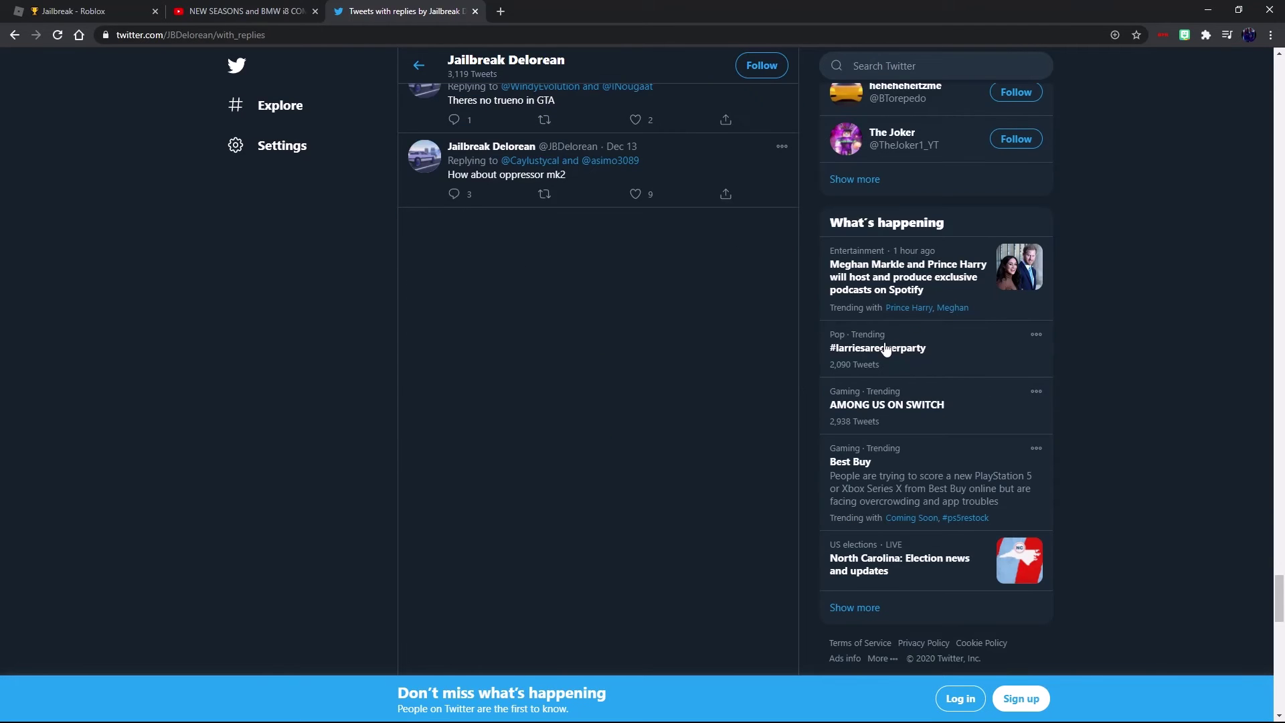
scroll(500, 423, down, 3)
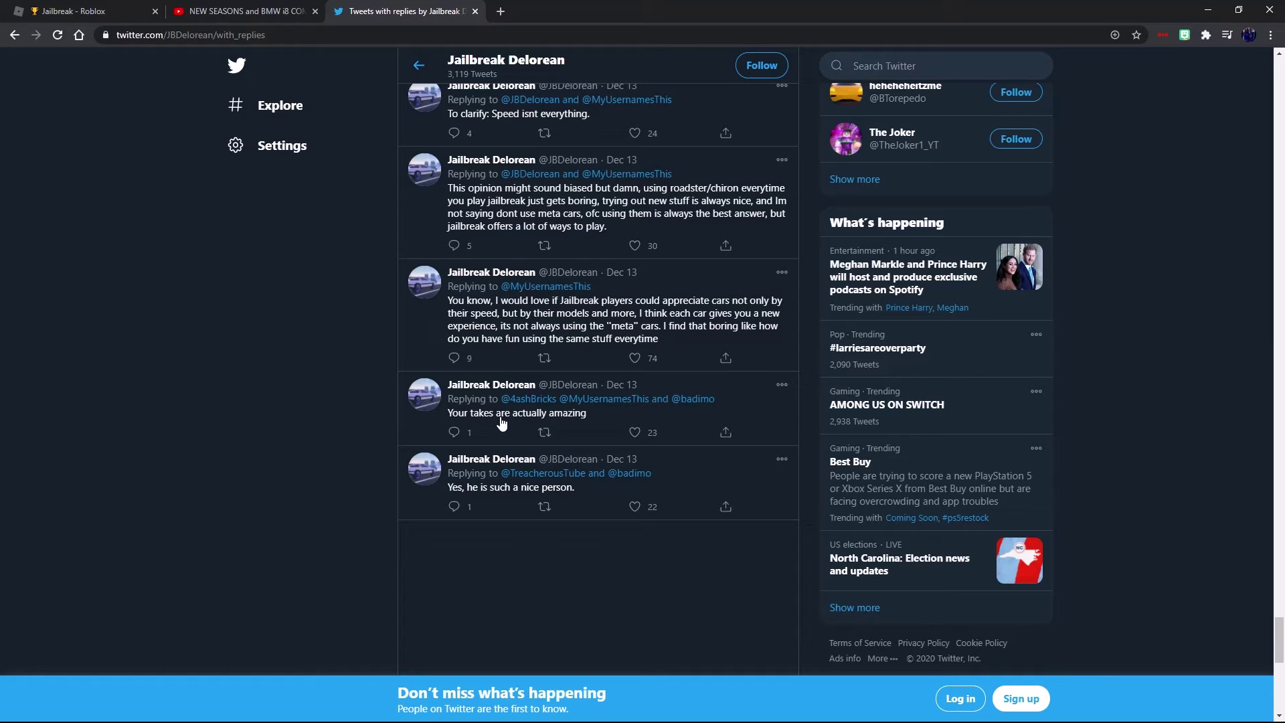
scroll(512, 442, down, 5)
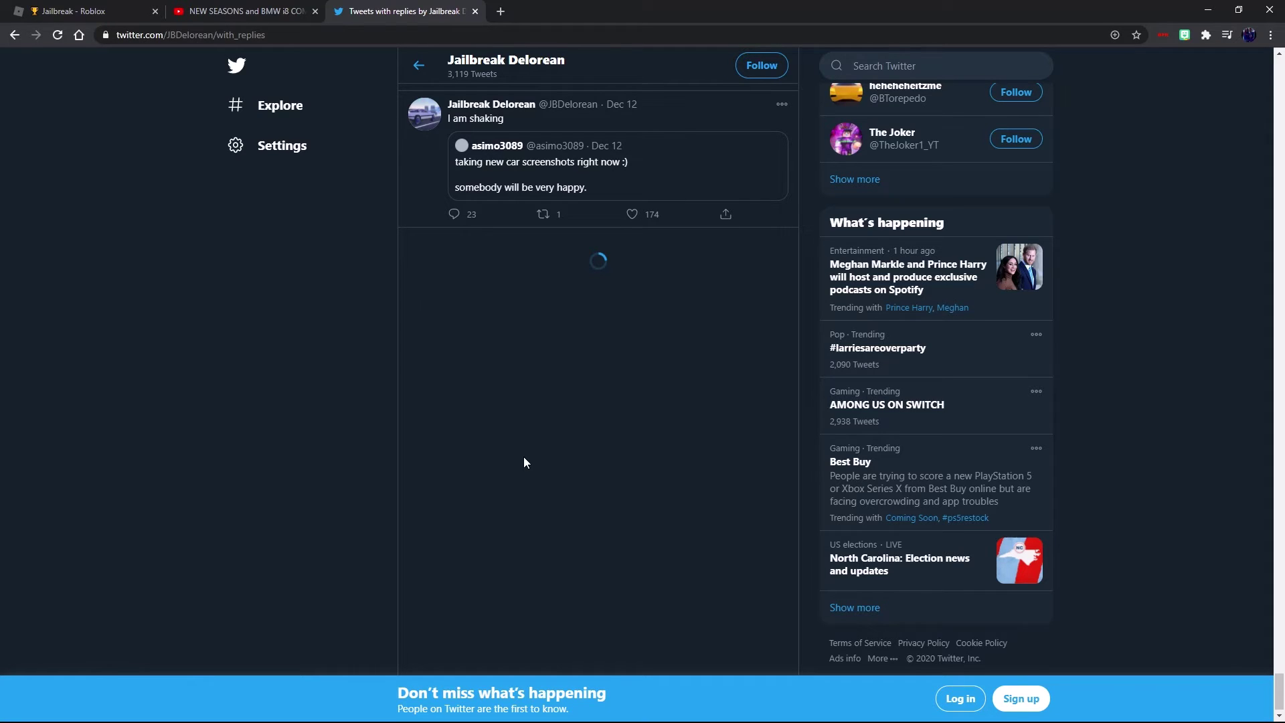
scroll(298, 436, down, 5)
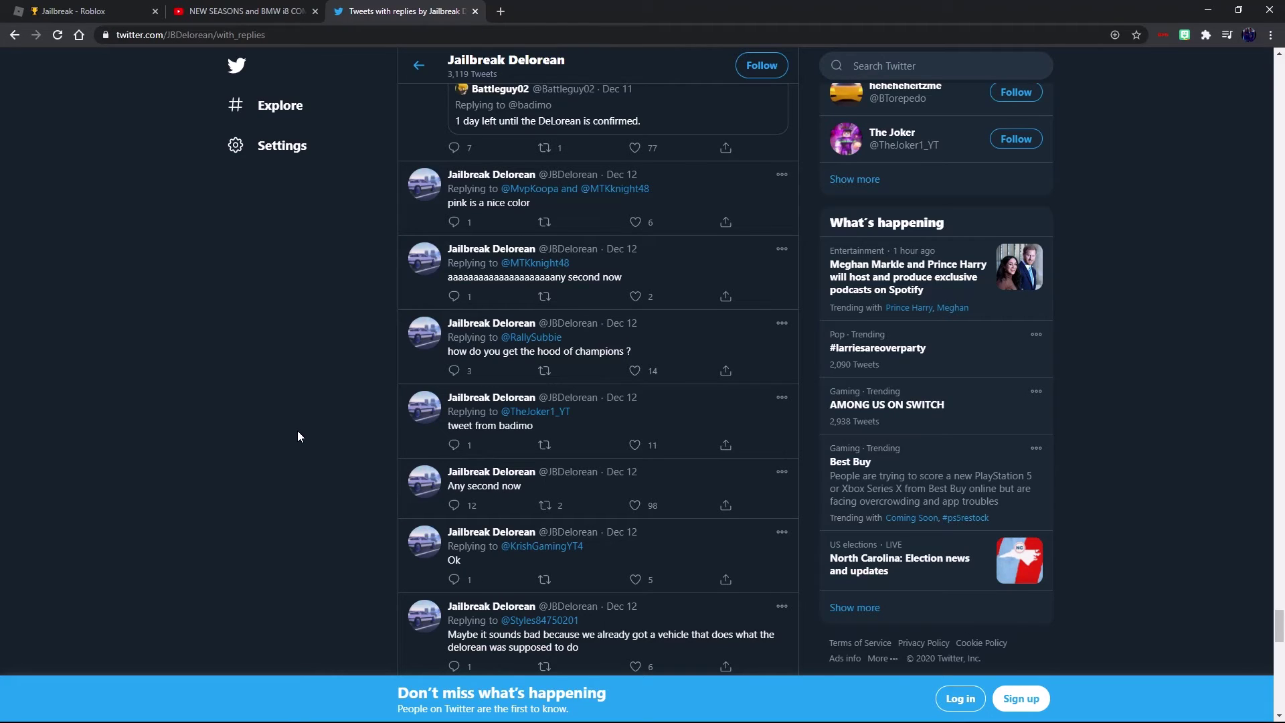
scroll(694, 573, up, 5)
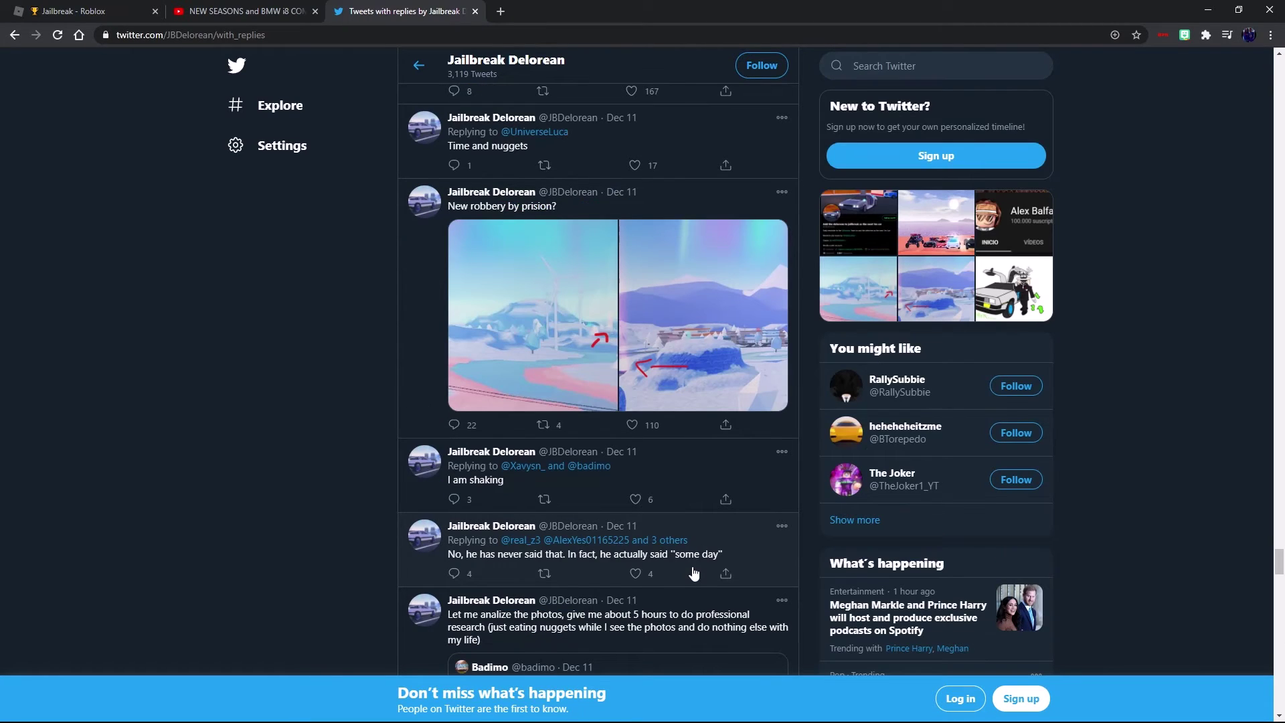